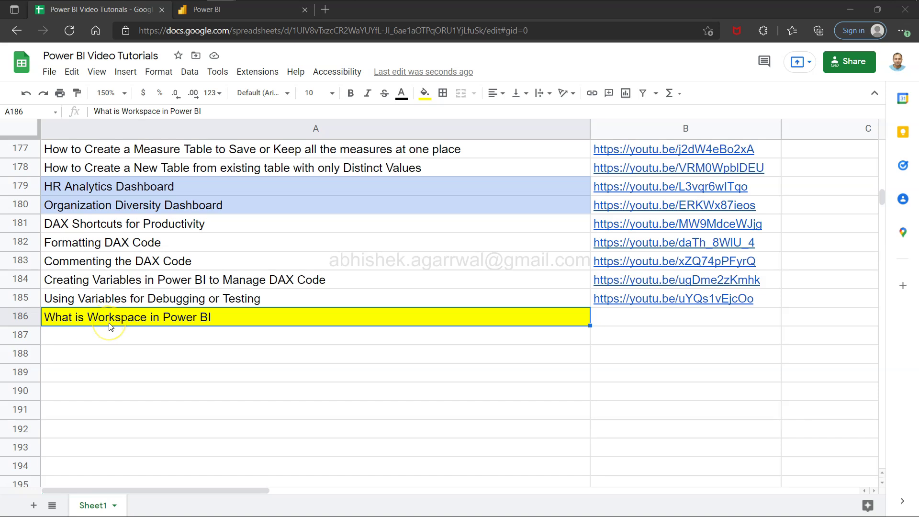
- Select the spreadsheet's web address, then scroll back to the top of the sheet
{"action": "left_click", "coordinate": [163, 325]}
{"action": "left_click", "coordinate": [538, 30]}
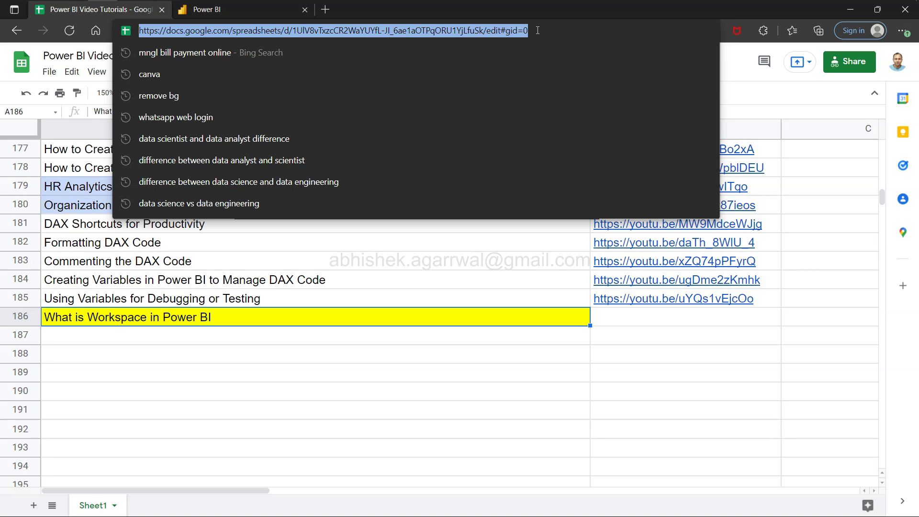
{"action": "left_click", "coordinate": [504, 312]}
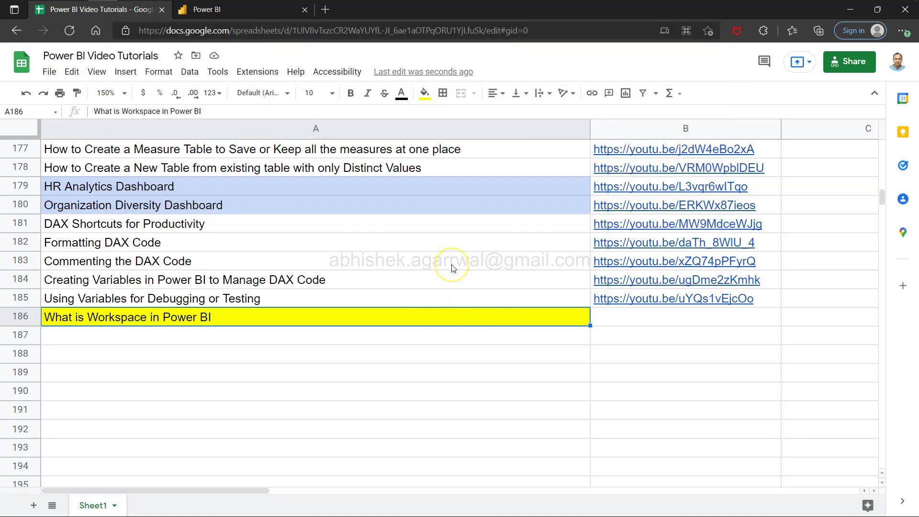
{"action": "scroll", "coordinate": [451, 267], "scroll_direction": "up", "scroll_amount": 2}
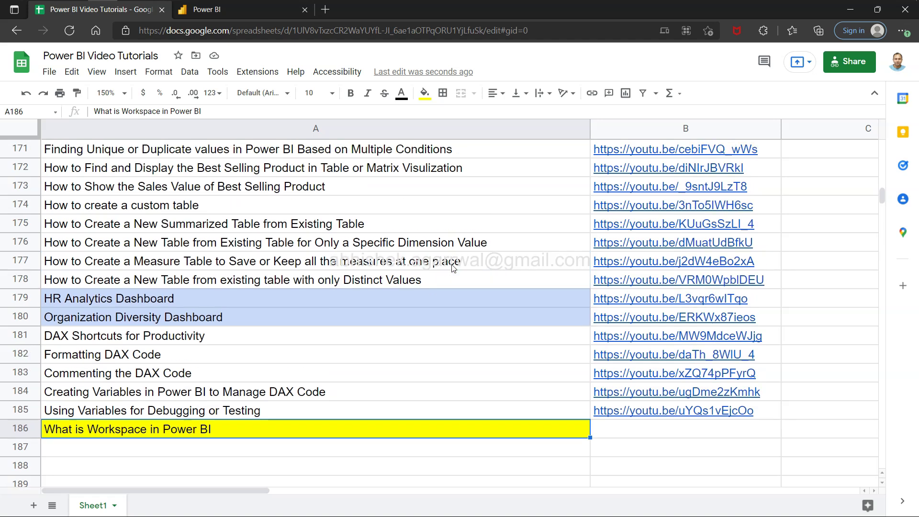
{"action": "scroll", "coordinate": [454, 268], "scroll_direction": "up", "scroll_amount": 1}
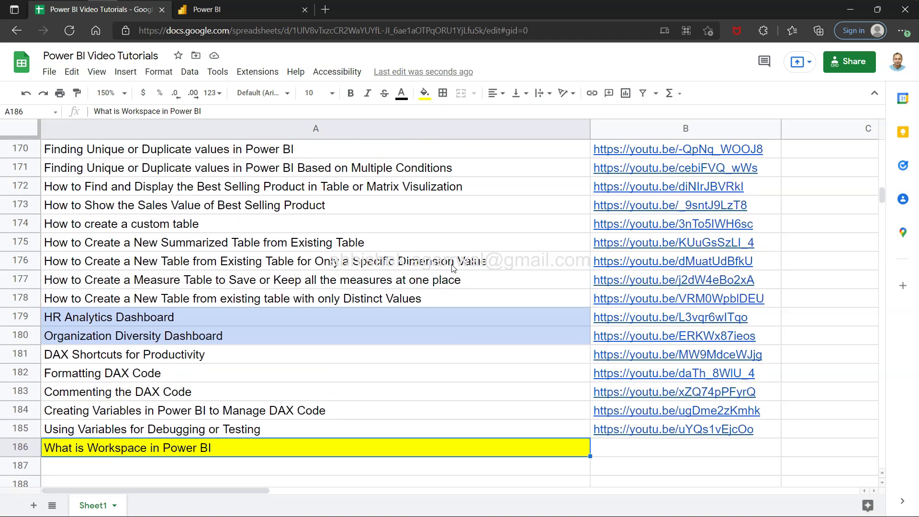
{"action": "scroll", "coordinate": [453, 268], "scroll_direction": "up", "scroll_amount": 1}
{"action": "scroll", "coordinate": [249, 391], "scroll_direction": "up", "scroll_amount": 1}
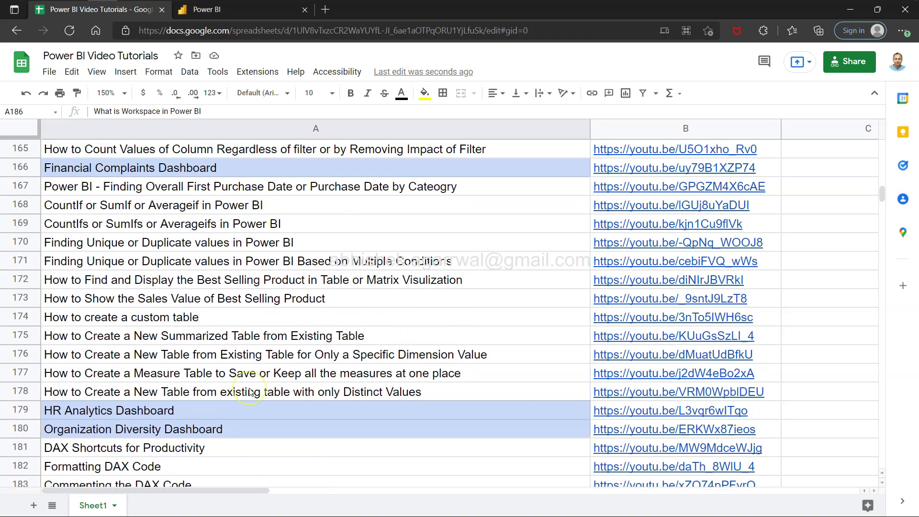
{"action": "scroll", "coordinate": [250, 390], "scroll_direction": "up", "scroll_amount": 2}
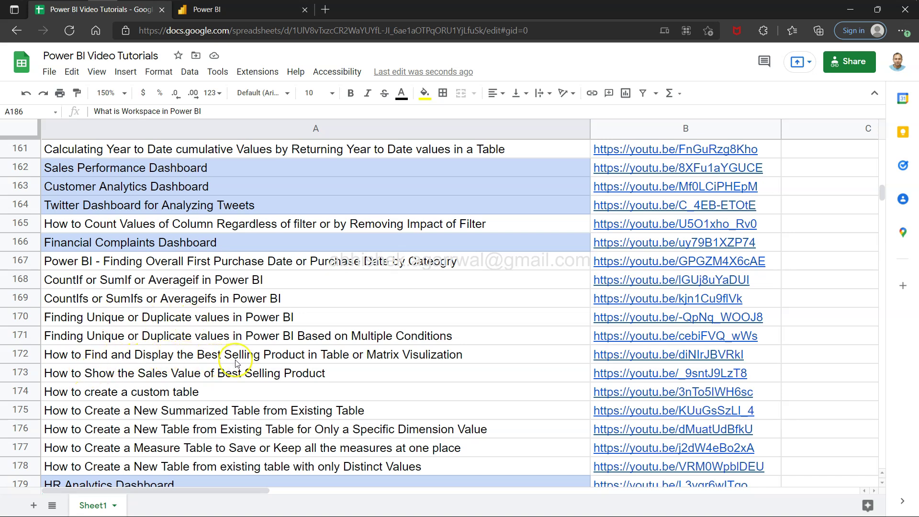
{"action": "scroll", "coordinate": [235, 363], "scroll_direction": "down", "scroll_amount": 5}
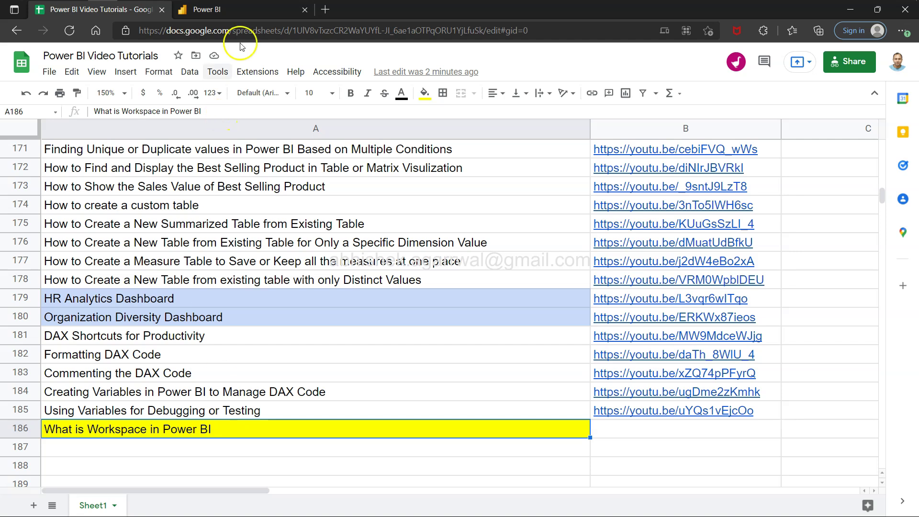
- Go to Power BI, select its page address, and list workspaces, which shows none
{"action": "left_click", "coordinate": [252, 12]}
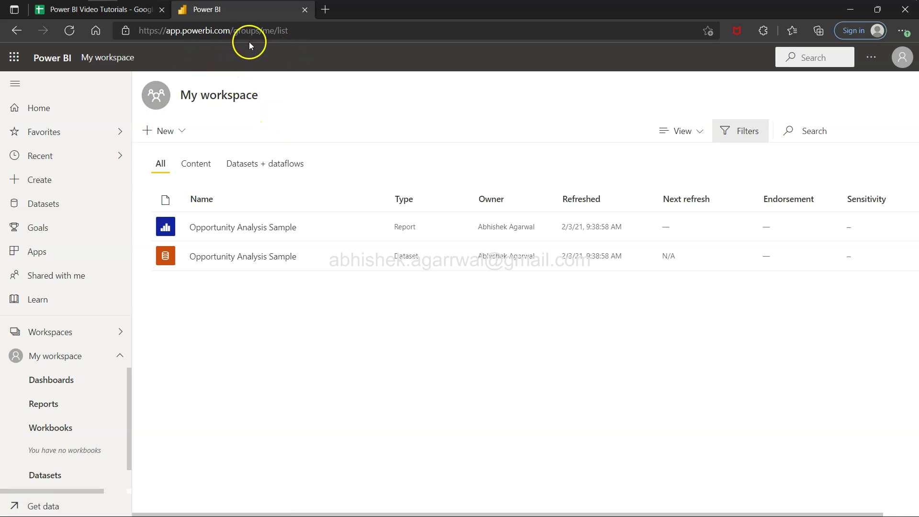
{"action": "left_click", "coordinate": [264, 30]}
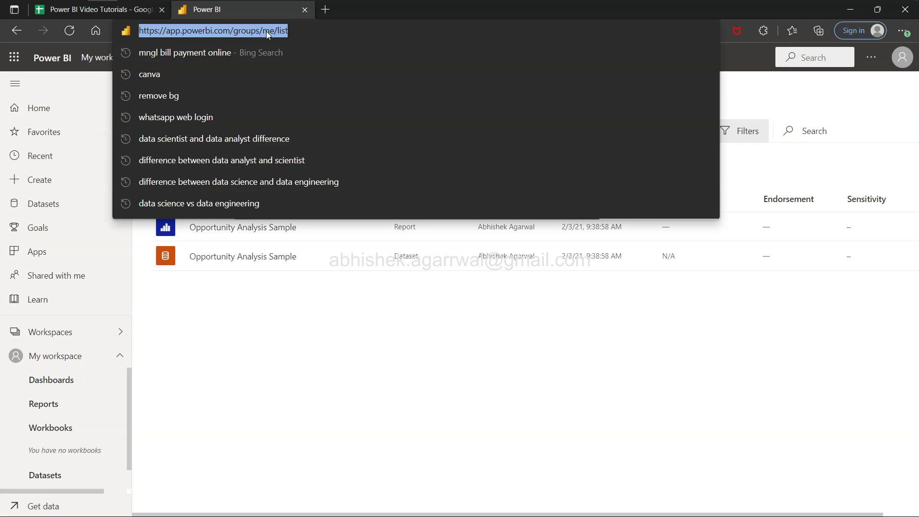
{"action": "left_click", "coordinate": [300, 339]}
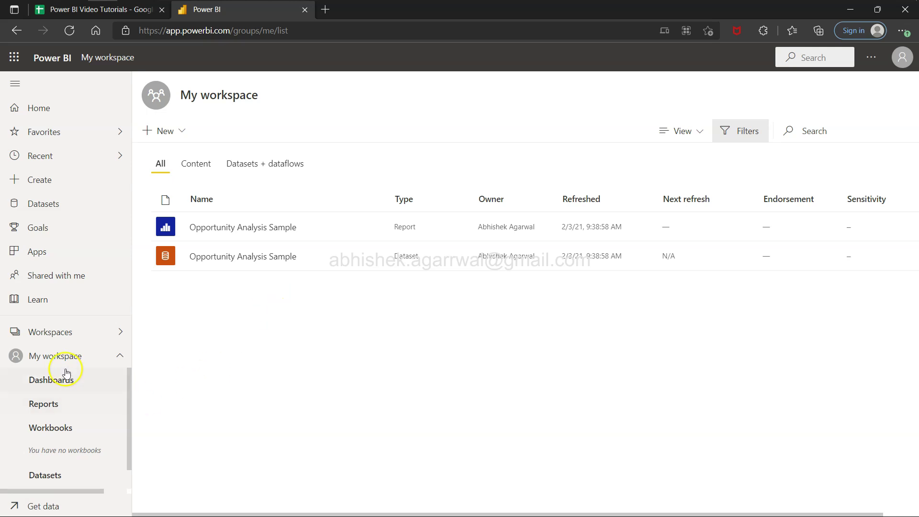
{"action": "left_click", "coordinate": [57, 332]}
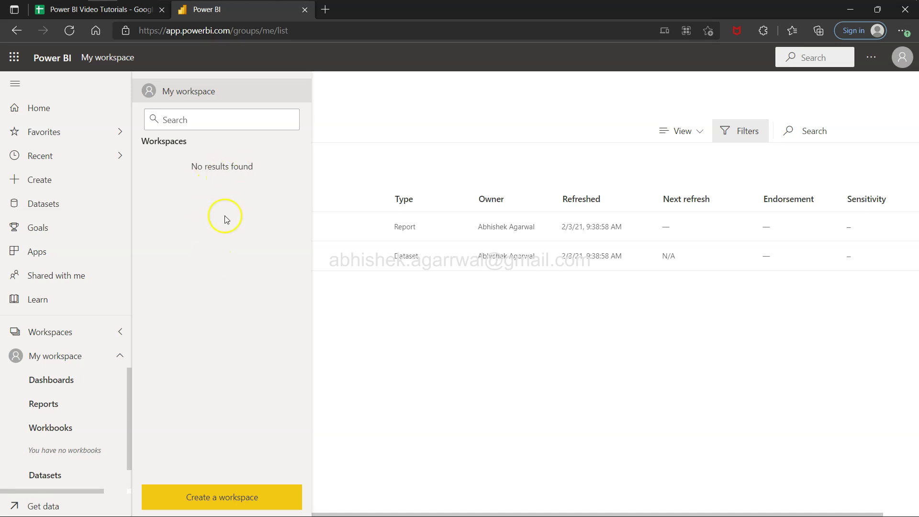
- Reload My workspace and compare the Content and Datasets + dataflows views, ending on Content
{"action": "left_click", "coordinate": [57, 358]}
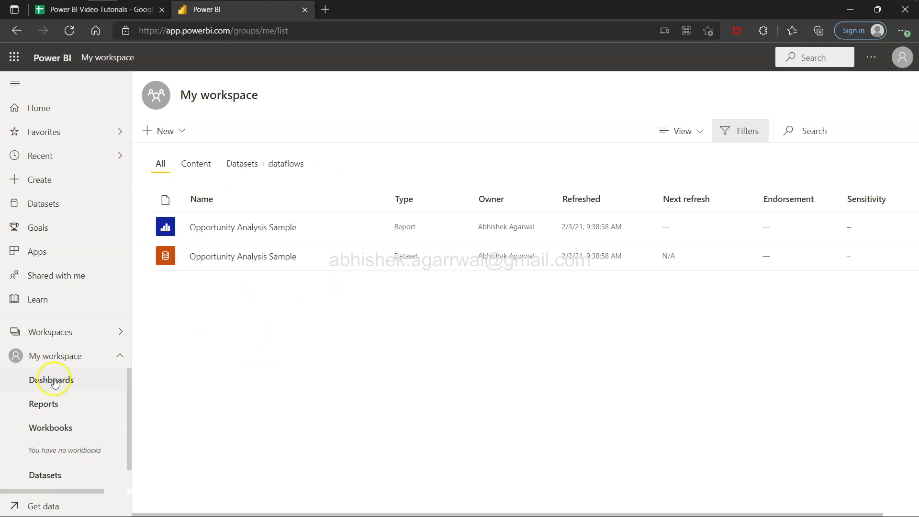
{"action": "scroll", "coordinate": [62, 426], "scroll_direction": "down", "scroll_amount": 1}
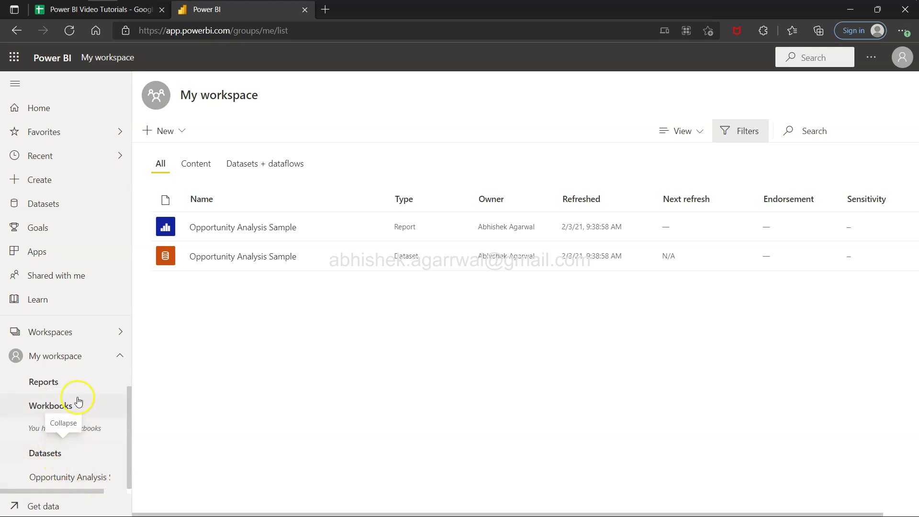
{"action": "scroll", "coordinate": [78, 400], "scroll_direction": "up", "scroll_amount": 1}
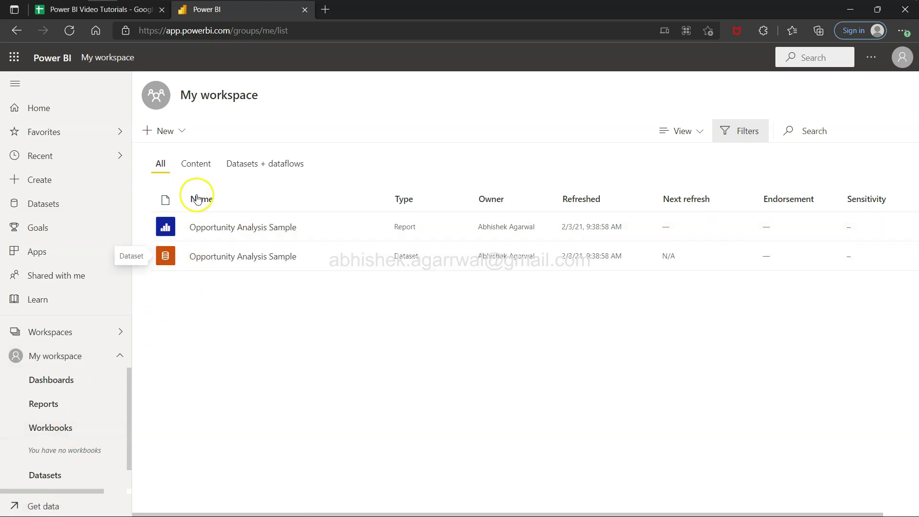
{"action": "left_click", "coordinate": [201, 166]}
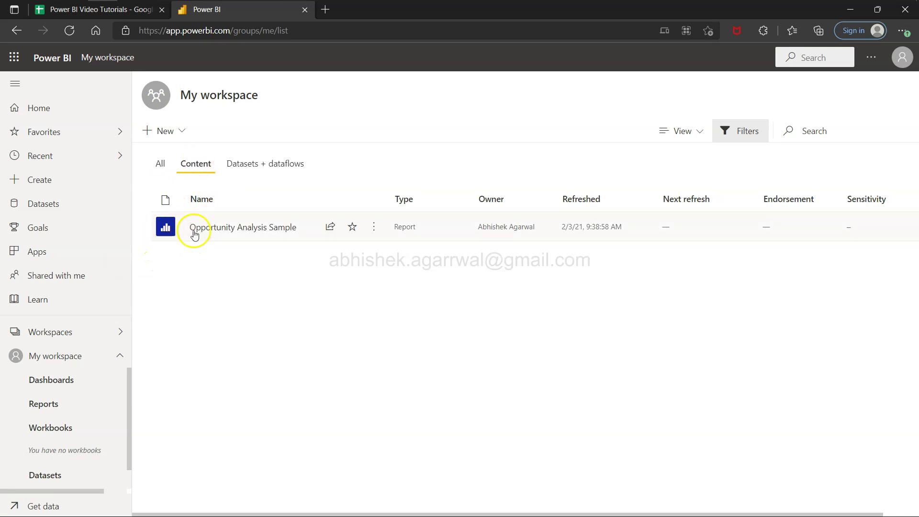
{"action": "left_click", "coordinate": [272, 164]}
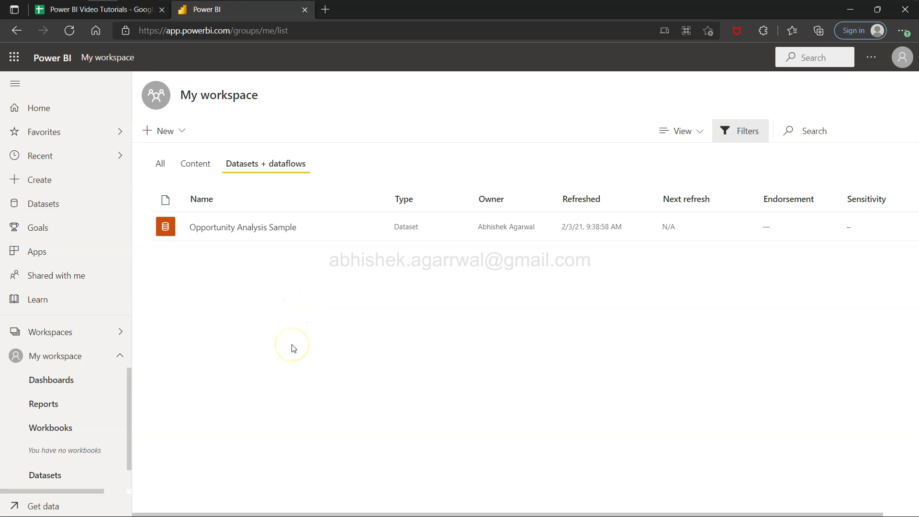
{"action": "left_click", "coordinate": [205, 165]}
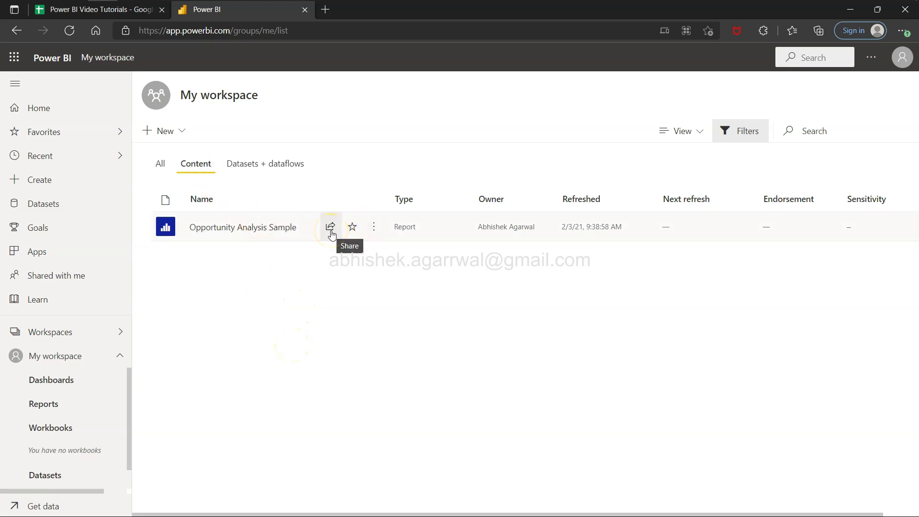
{"action": "left_click", "coordinate": [330, 230]}
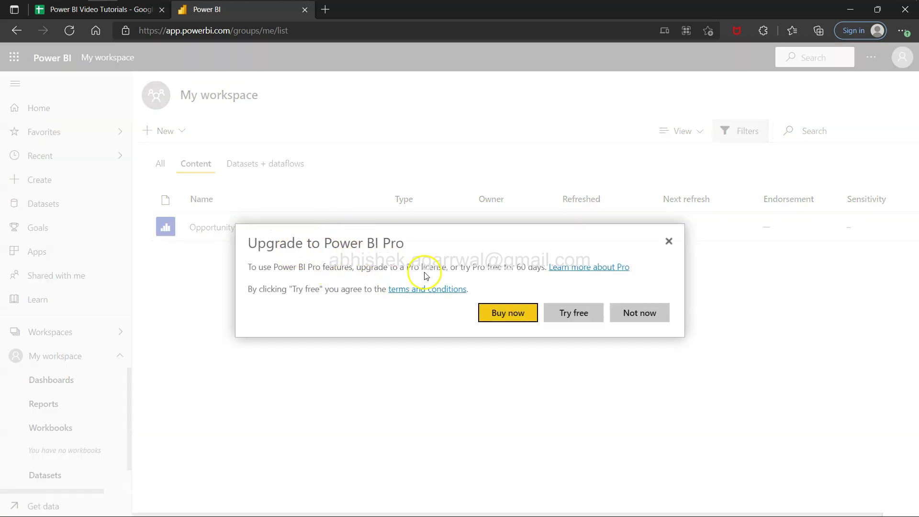
{"action": "left_click_drag", "start_coordinate": [472, 268], "coordinate": [530, 271]}
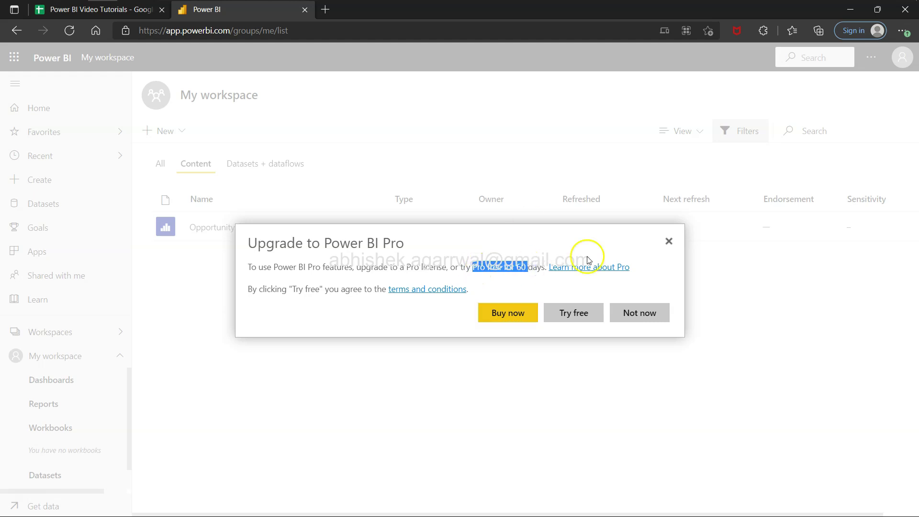
{"action": "left_click", "coordinate": [668, 244]}
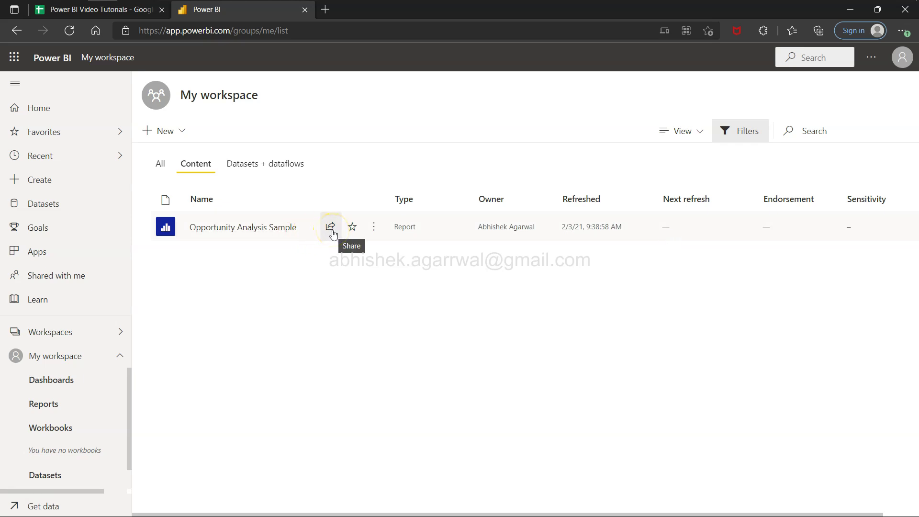
{"action": "left_click", "coordinate": [374, 229]}
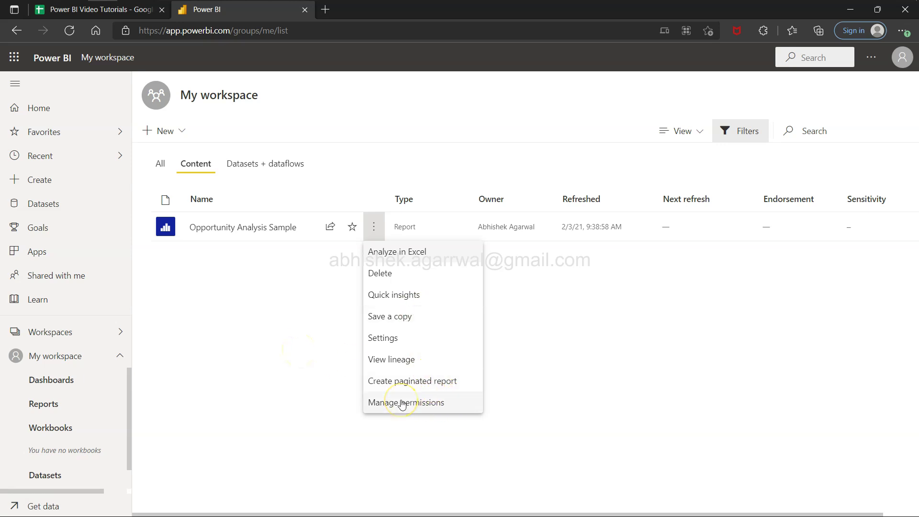
{"action": "left_click", "coordinate": [355, 397]}
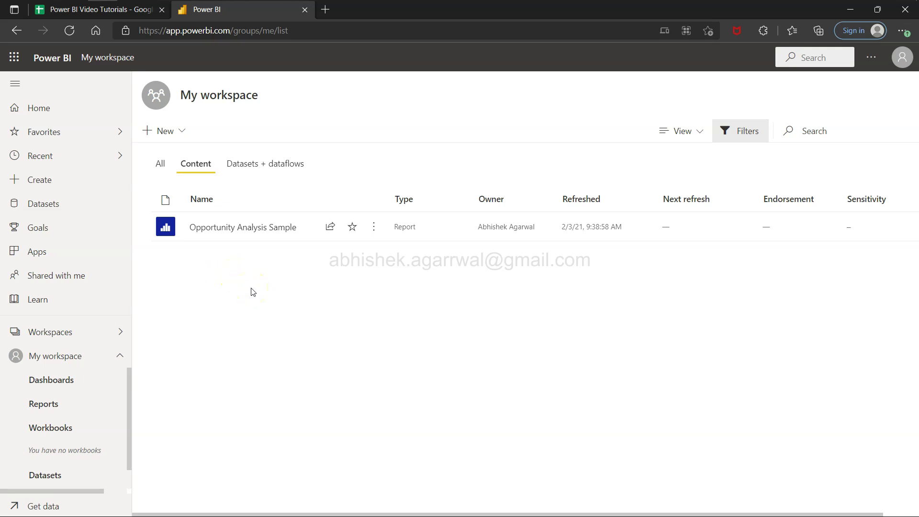
- Attempt a new workspace, decline the upgrade prompt, reopen My workspace, then go to Power BI Desktop
{"action": "key", "text": "alt+Tab"}
{"action": "key", "text": "alt+Tab"}
{"action": "key", "text": "alt+Tab"}
{"action": "left_click", "coordinate": [115, 332]}
{"action": "left_click", "coordinate": [232, 498]}
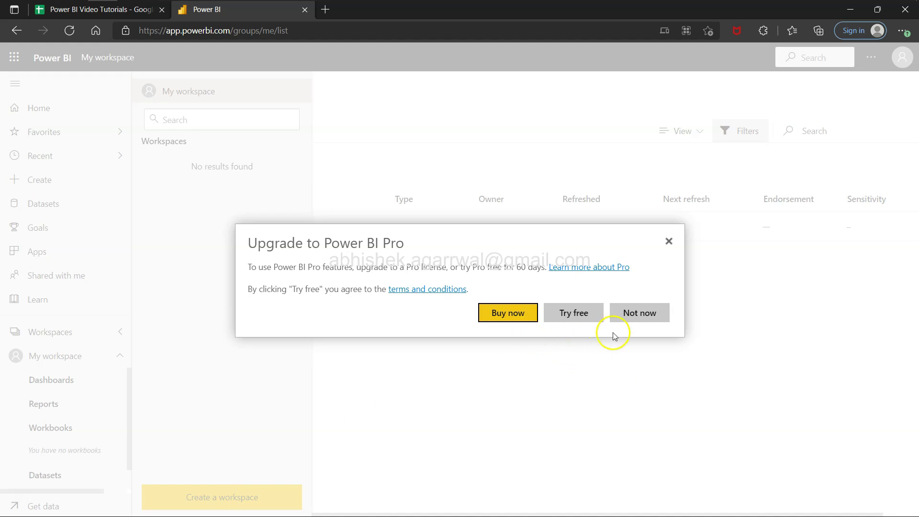
{"action": "left_click", "coordinate": [622, 314]}
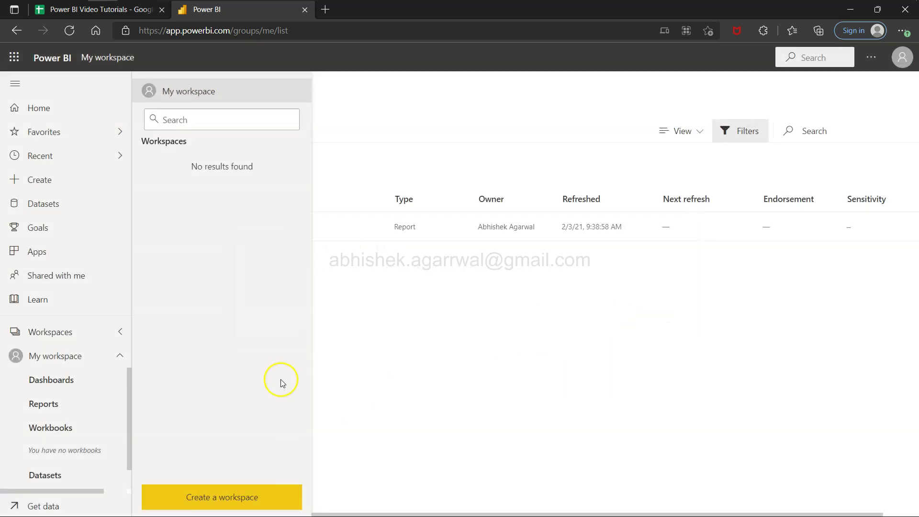
{"action": "left_click", "coordinate": [45, 359]}
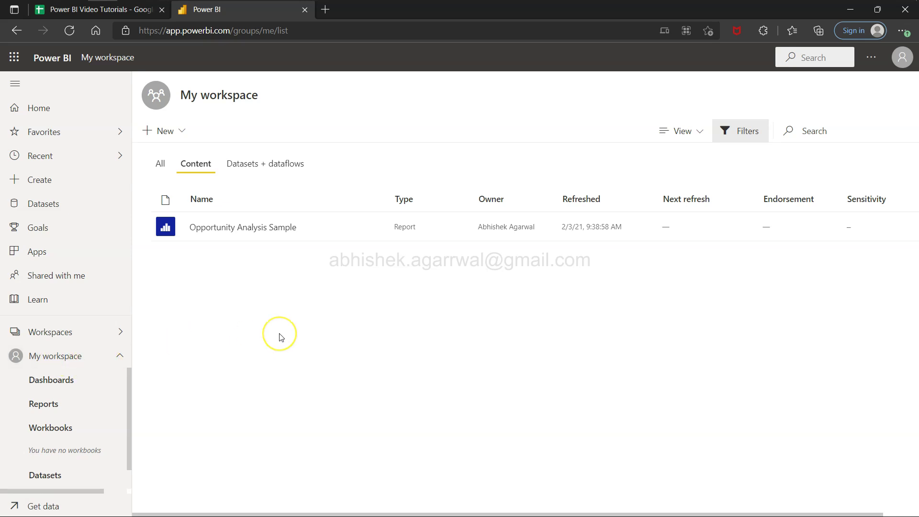
{"action": "key", "text": "alt+Tab"}
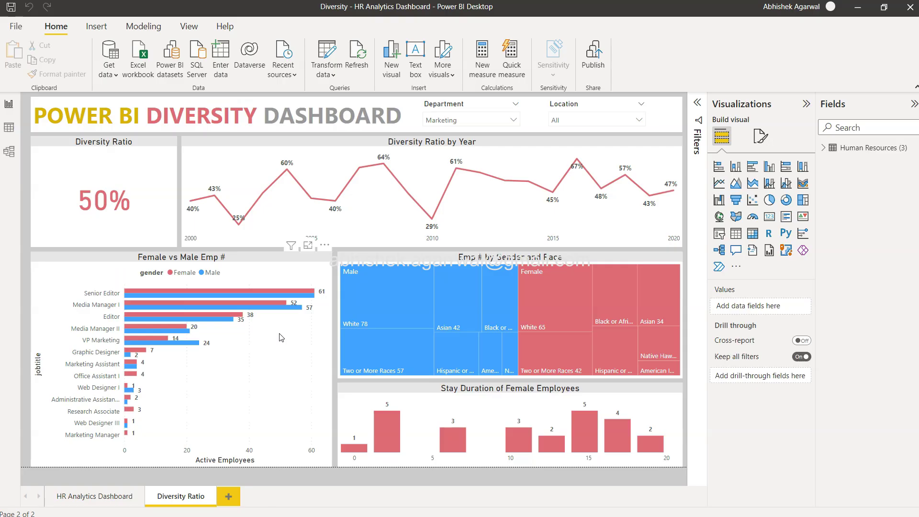
- Save the Diversity - HR Analytics Dashboard report and publish it to My workspace
{"action": "left_click", "coordinate": [17, 26]}
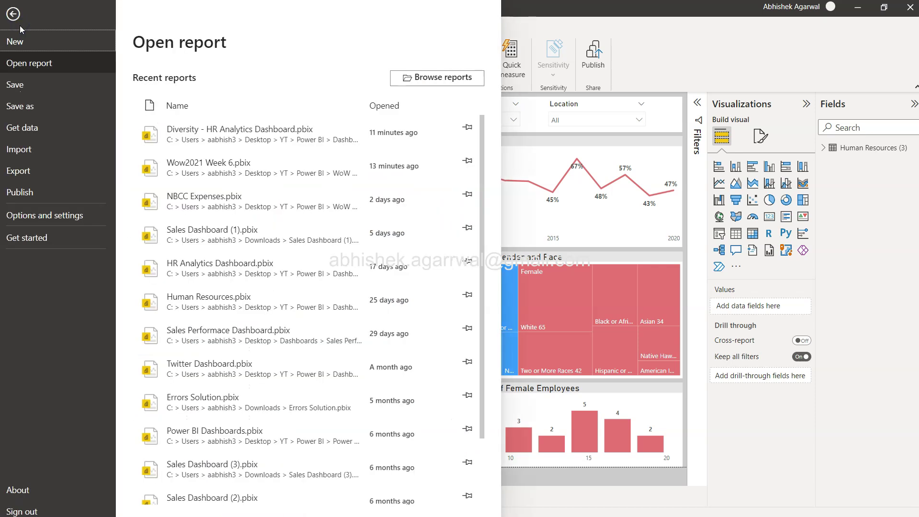
{"action": "left_click", "coordinate": [49, 192]}
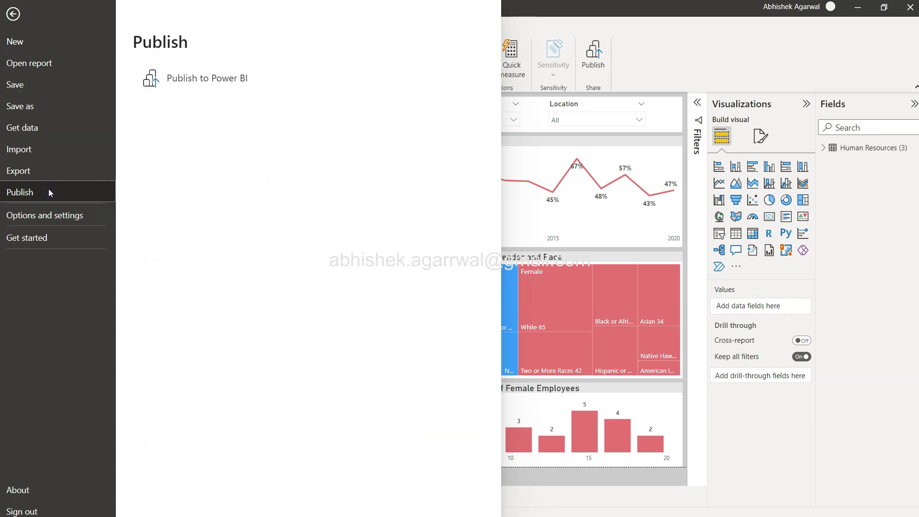
{"action": "left_click", "coordinate": [181, 89]}
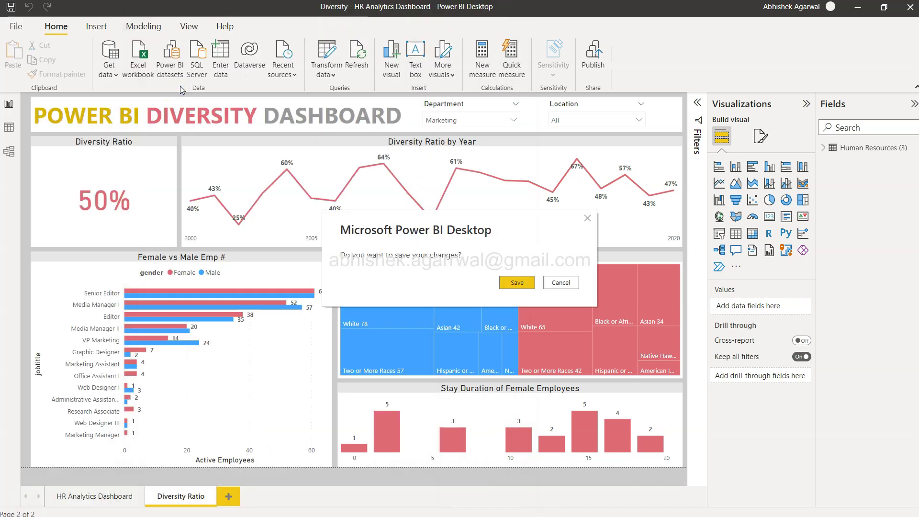
{"action": "left_click", "coordinate": [516, 283]}
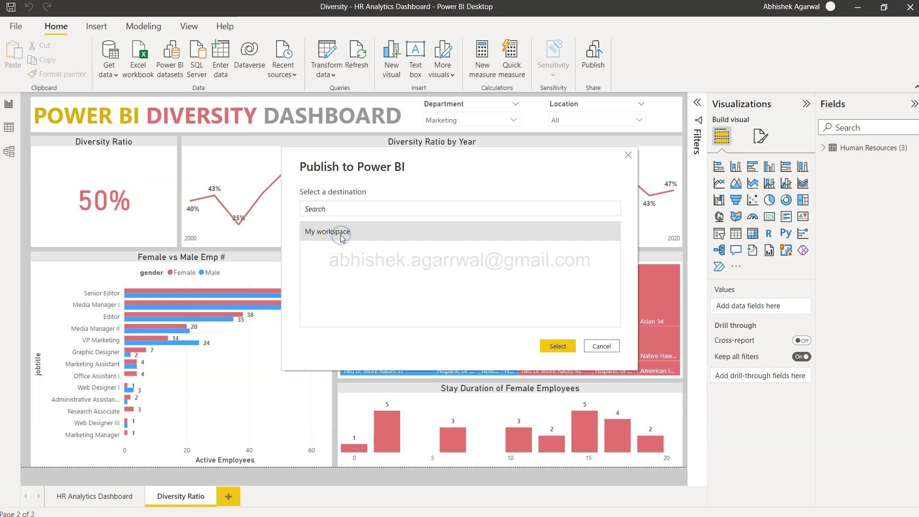
{"action": "left_click", "coordinate": [344, 283]}
{"action": "left_click", "coordinate": [555, 346]}
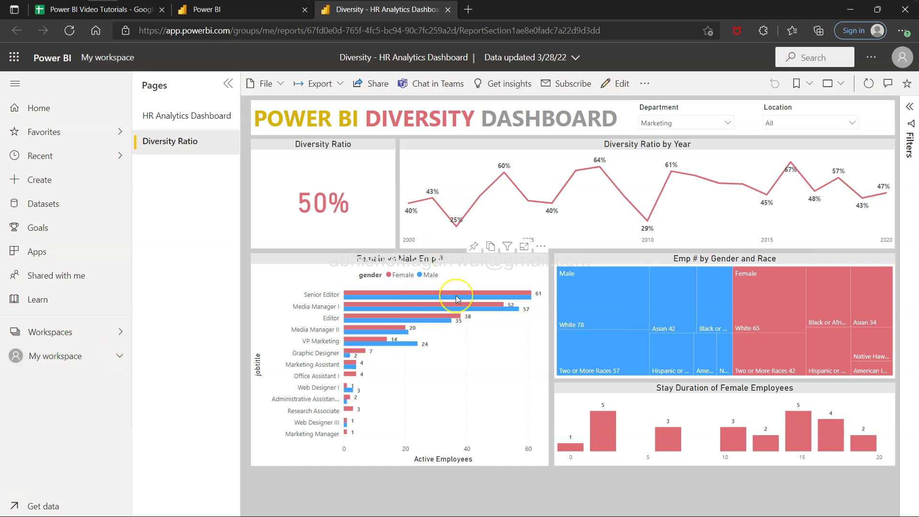
- View the HR Analytics Dashboard page online, then return to Power BI Desktop
{"action": "mouse_move", "coordinate": [457, 299]}
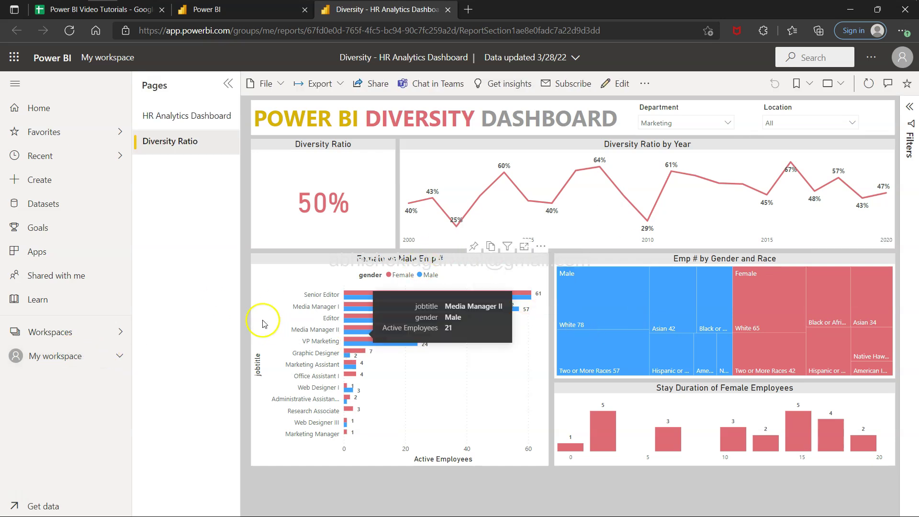
{"action": "left_click", "coordinate": [206, 122]}
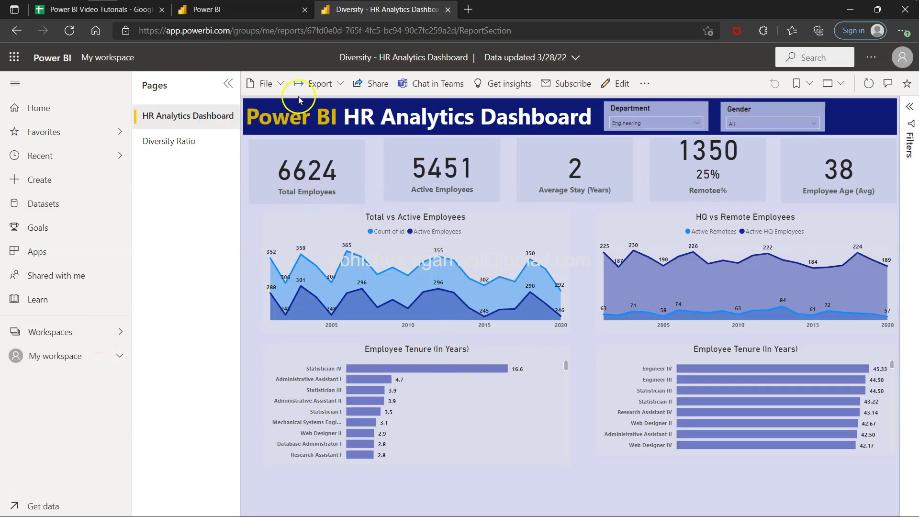
{"action": "mouse_move", "coordinate": [244, 2]}
{"action": "key", "text": "alt+Tab"}
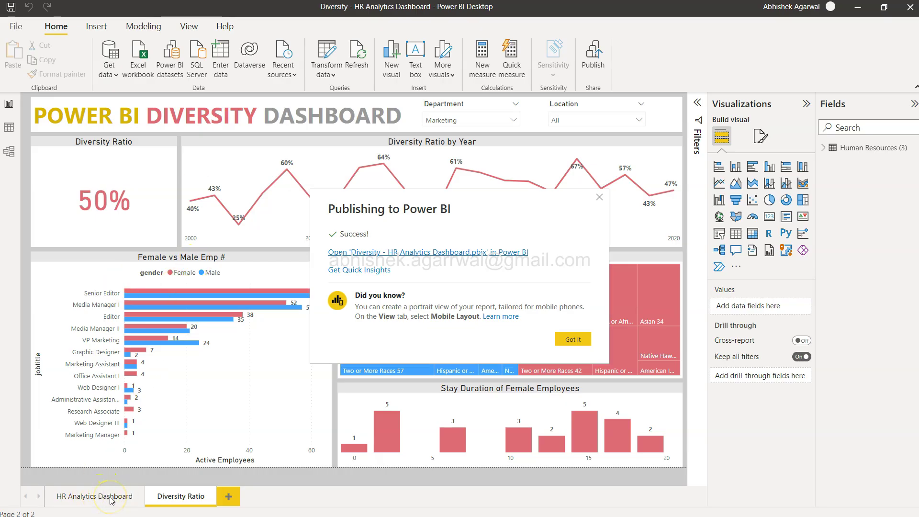
- Close the publishing success message and select the HR Analytics Dashboard page tab
{"action": "left_click", "coordinate": [598, 197]}
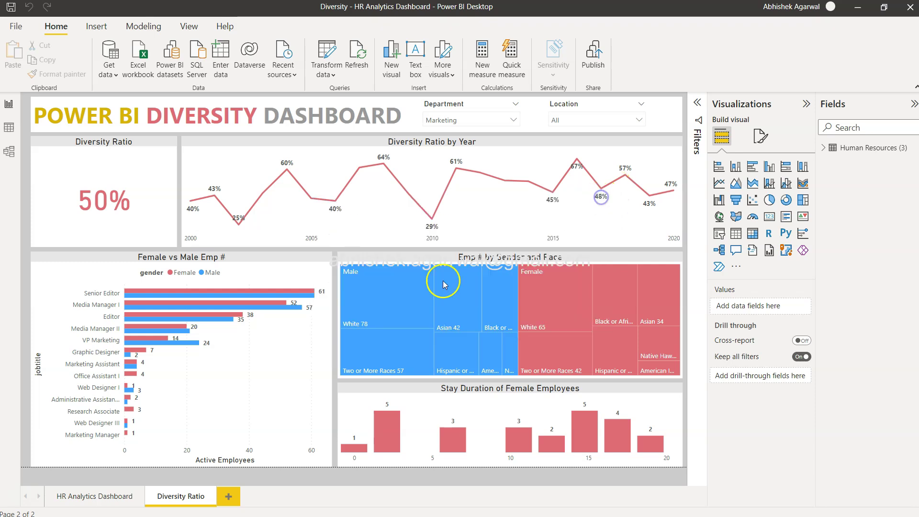
{"action": "left_click", "coordinate": [118, 499]}
{"action": "mouse_move", "coordinate": [284, 291]}
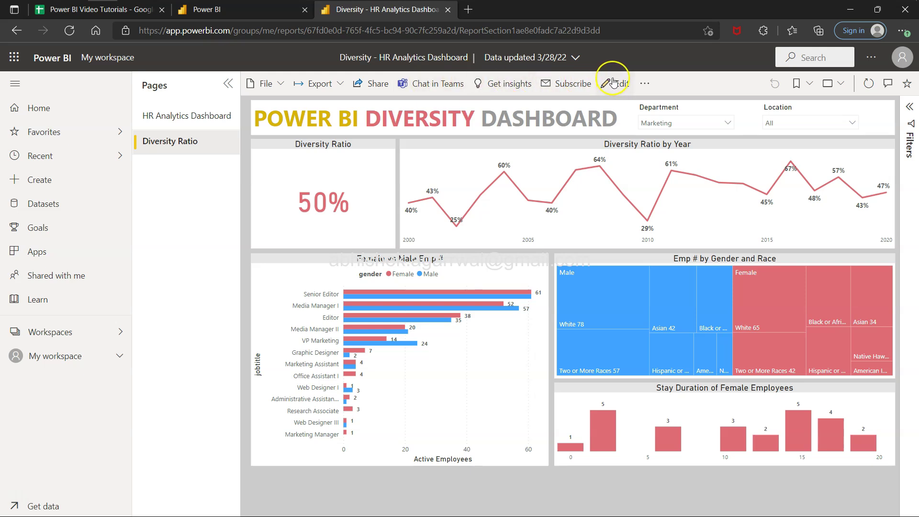
- Edit the report online and inspect the Diversity Ratio by Year chart's fields and formatting
{"action": "left_click", "coordinate": [612, 87]}
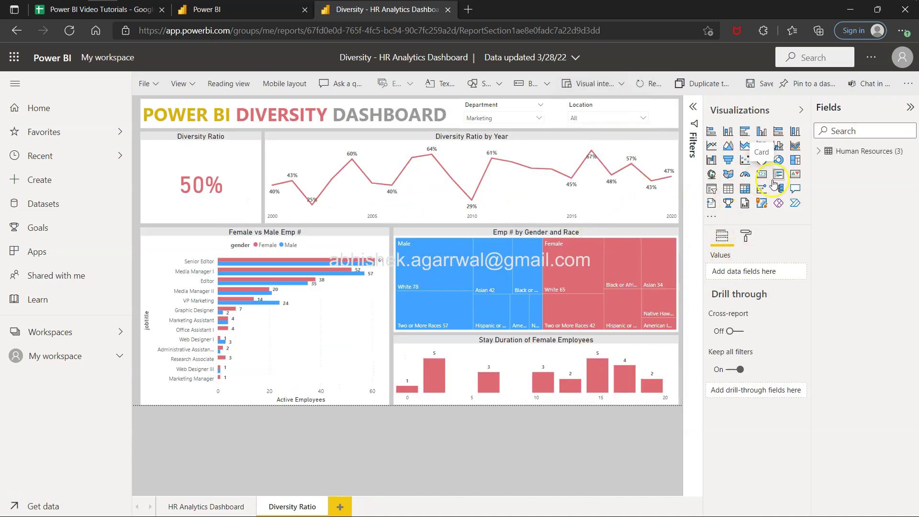
{"action": "left_click", "coordinate": [824, 152]}
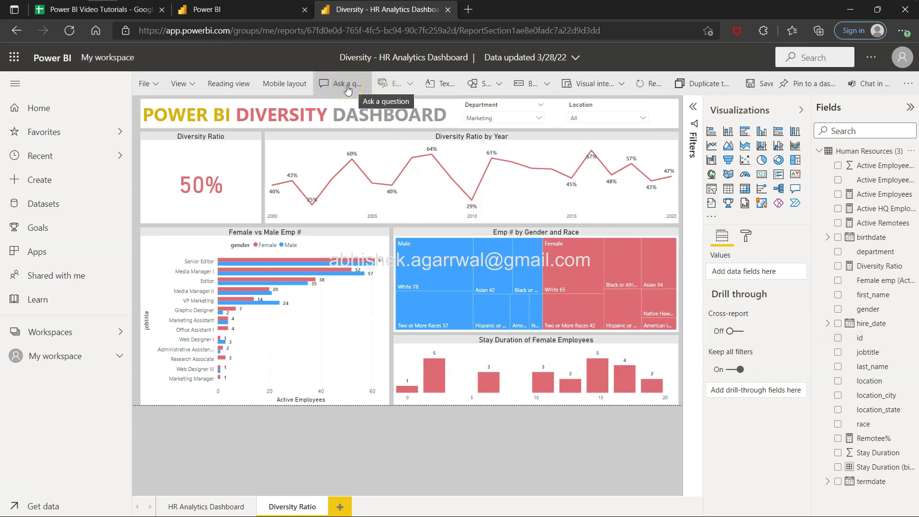
{"action": "left_click", "coordinate": [382, 143]}
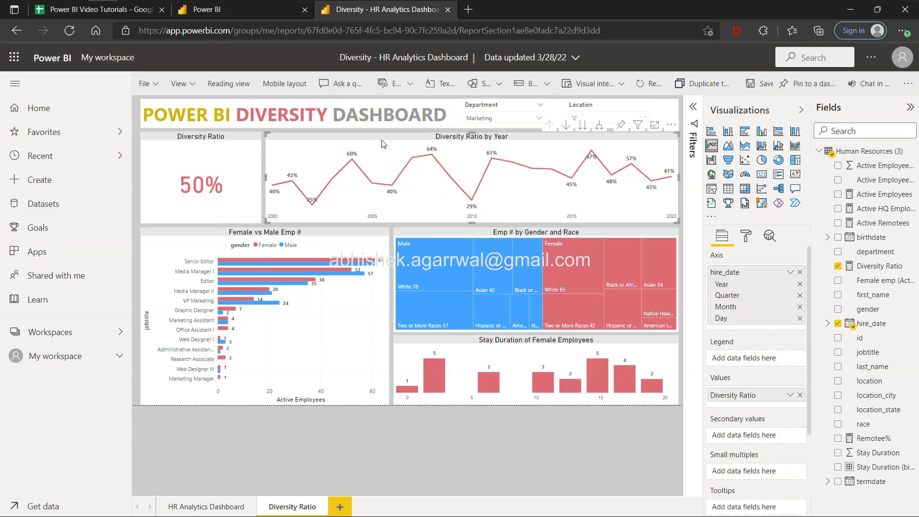
{"action": "left_click", "coordinate": [746, 236]}
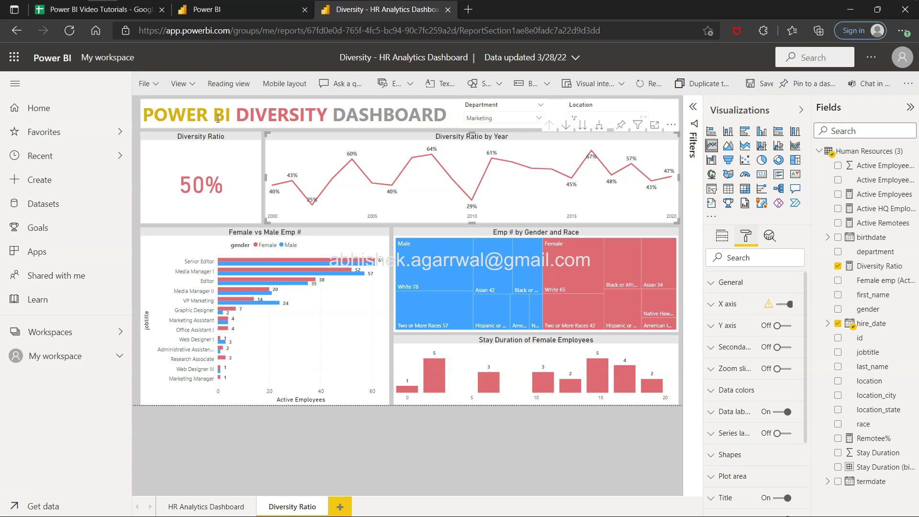
{"action": "left_click", "coordinate": [800, 109]}
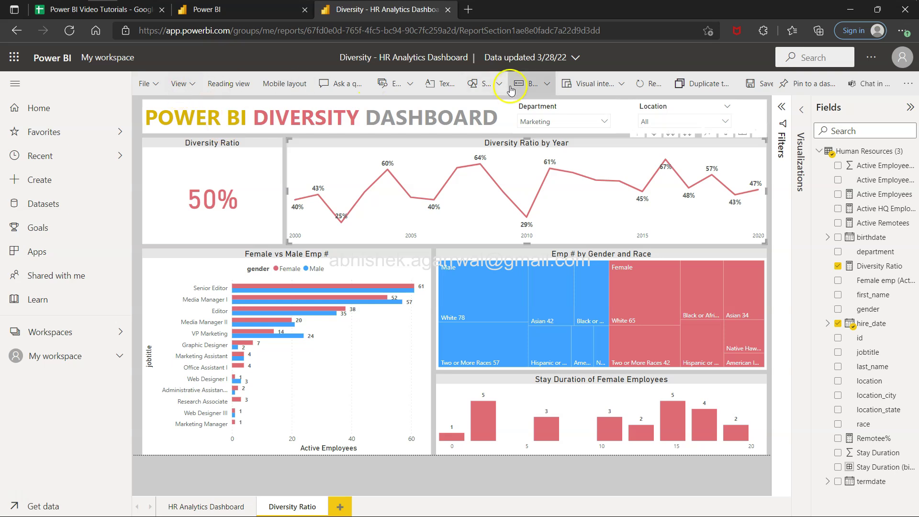
- Refresh and save the edited report, then return to My workspace
{"action": "left_click", "coordinate": [648, 86]}
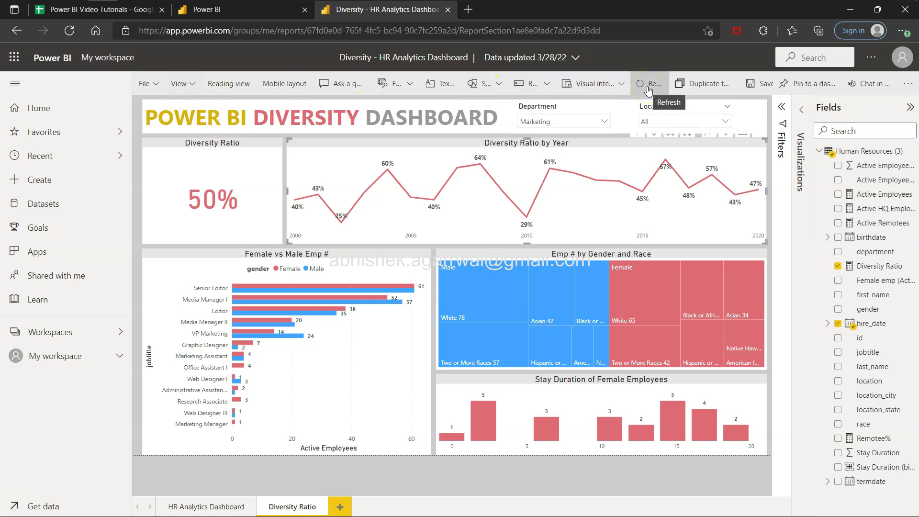
{"action": "left_click", "coordinate": [752, 83]}
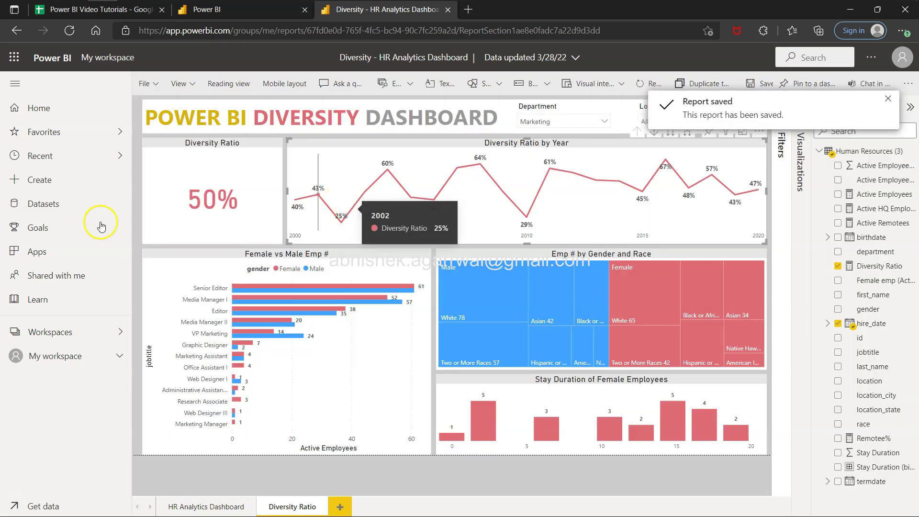
{"action": "left_click", "coordinate": [78, 355]}
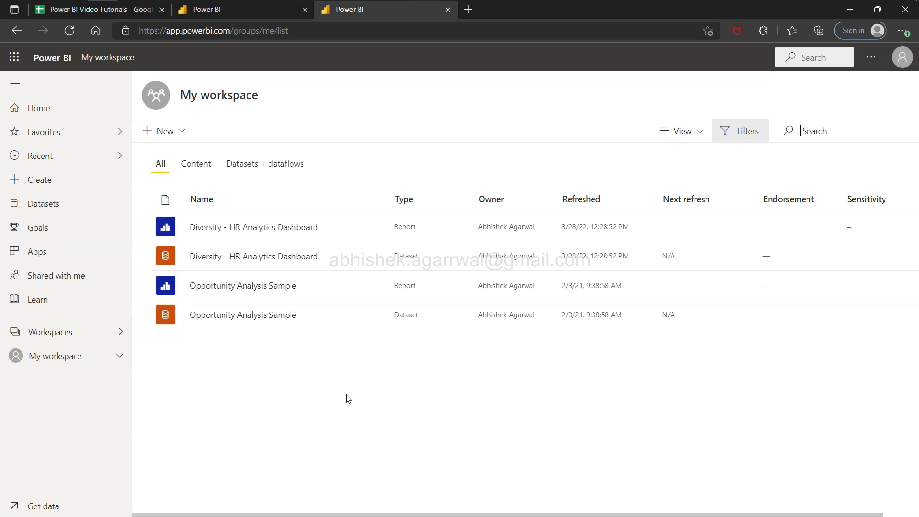
- Open the Diversity report's more-options menu in My workspace, then close it unused
{"action": "mouse_move", "coordinate": [329, 229]}
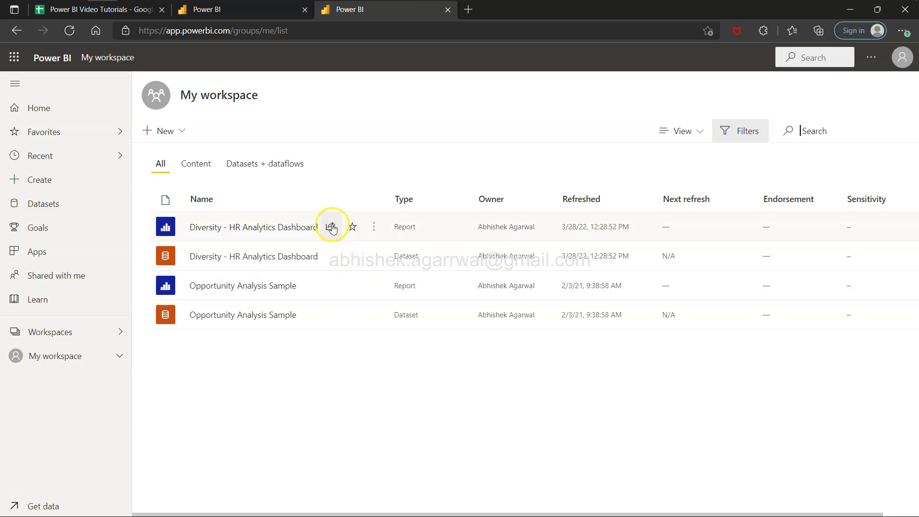
{"action": "left_click", "coordinate": [374, 226]}
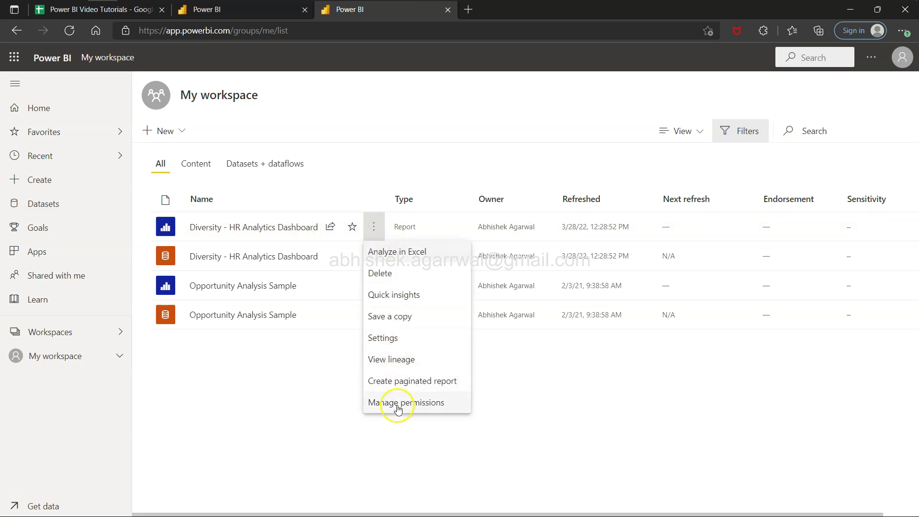
{"action": "left_click", "coordinate": [332, 421]}
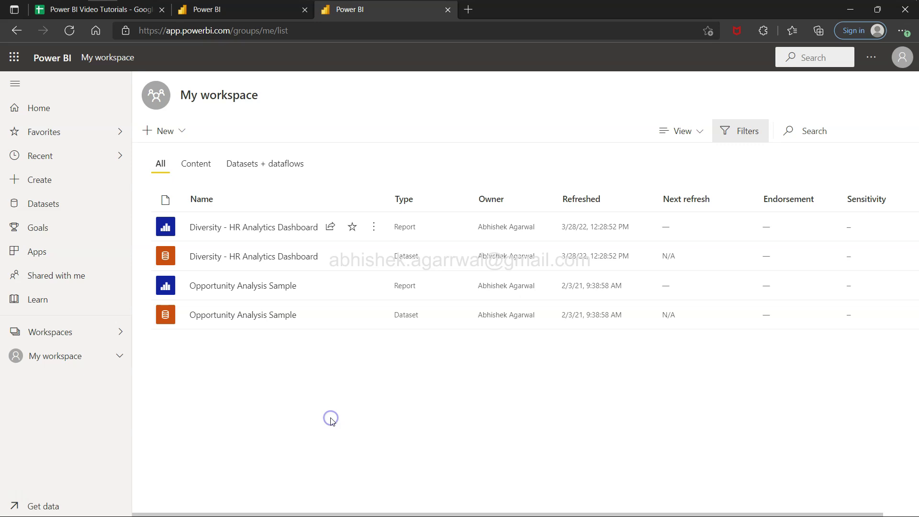